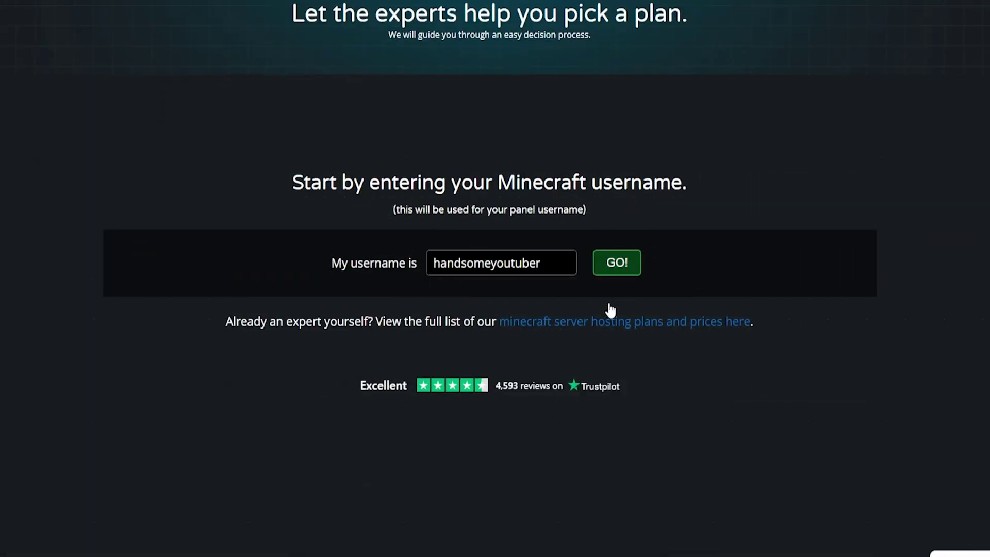
Step: Submit the entered Minecraft username and browse the available modpack and server types
{"action": "left_click", "coordinate": [616, 264]}
{"action": "scroll", "coordinate": [516, 329], "scroll_direction": "down", "scroll_amount": 4}
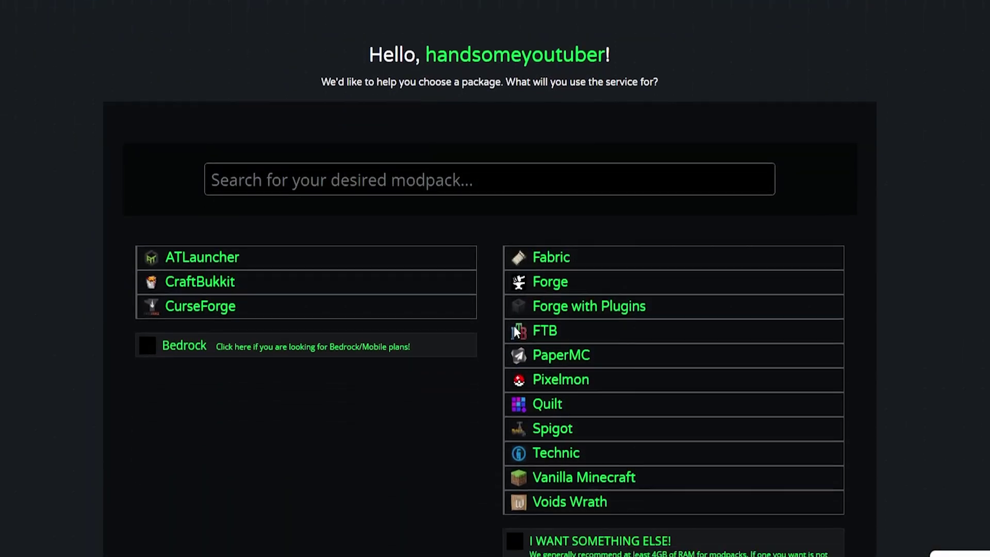
{"action": "scroll", "coordinate": [514, 327], "scroll_direction": "down", "scroll_amount": 3}
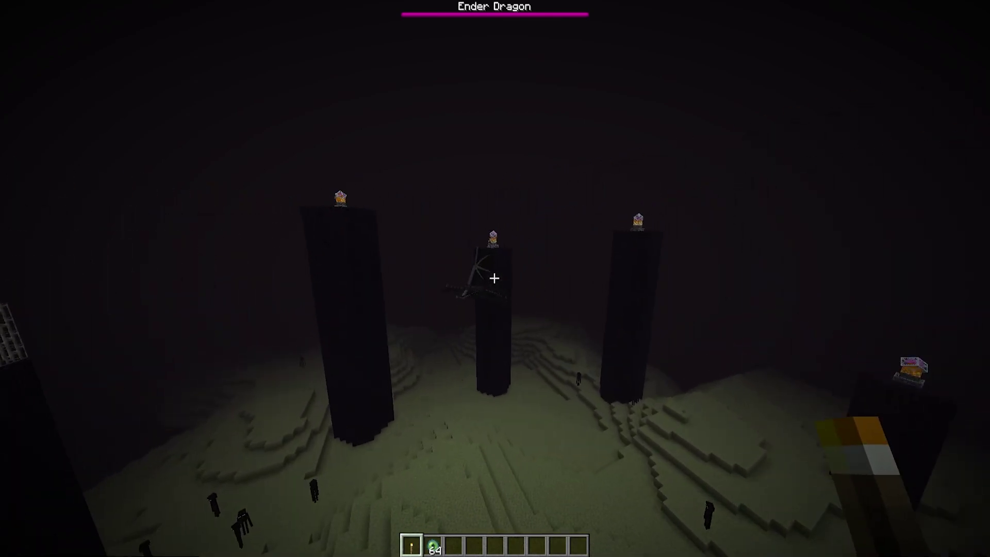
Step: Set the field of view to 50 in the game options and return to the game
{"action": "key", "text": "Escape"}
{"action": "left_click", "coordinate": [469, 237]}
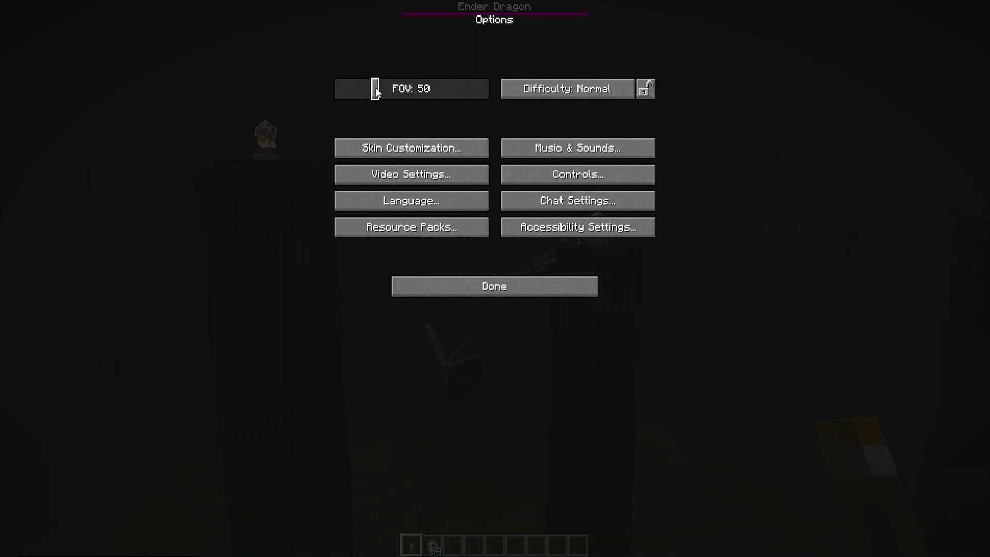
{"action": "left_click", "coordinate": [551, 284]}
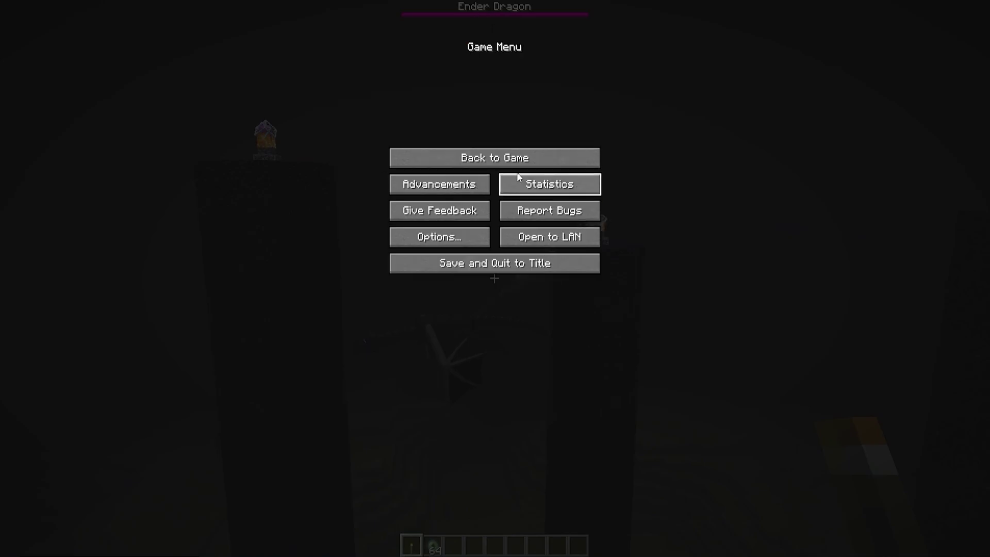
{"action": "left_click", "coordinate": [516, 156]}
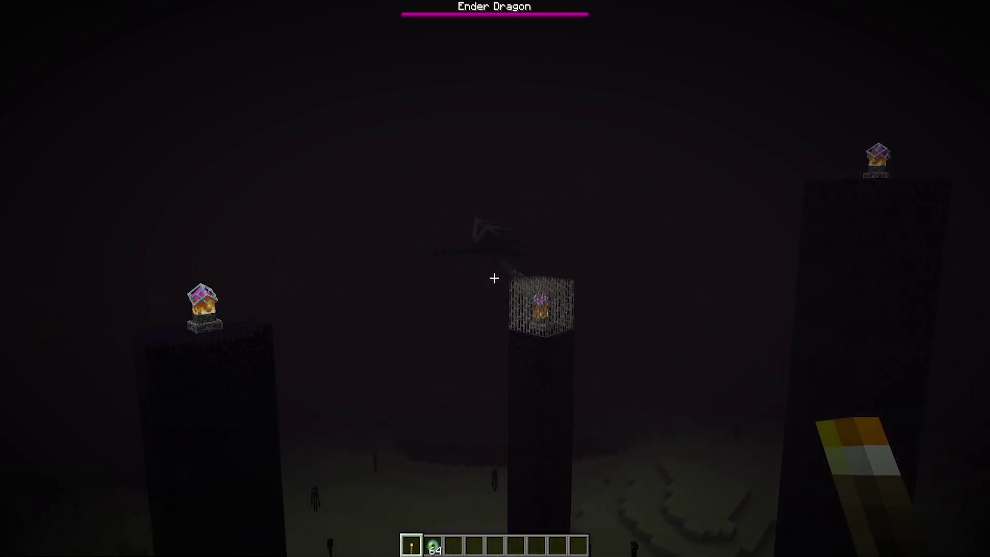
Step: Examine the Toggle Cinematic Camera entry under Miscellaneous in the key binds and return to the game
{"action": "key", "text": "Escape"}
{"action": "left_click", "coordinate": [478, 244]}
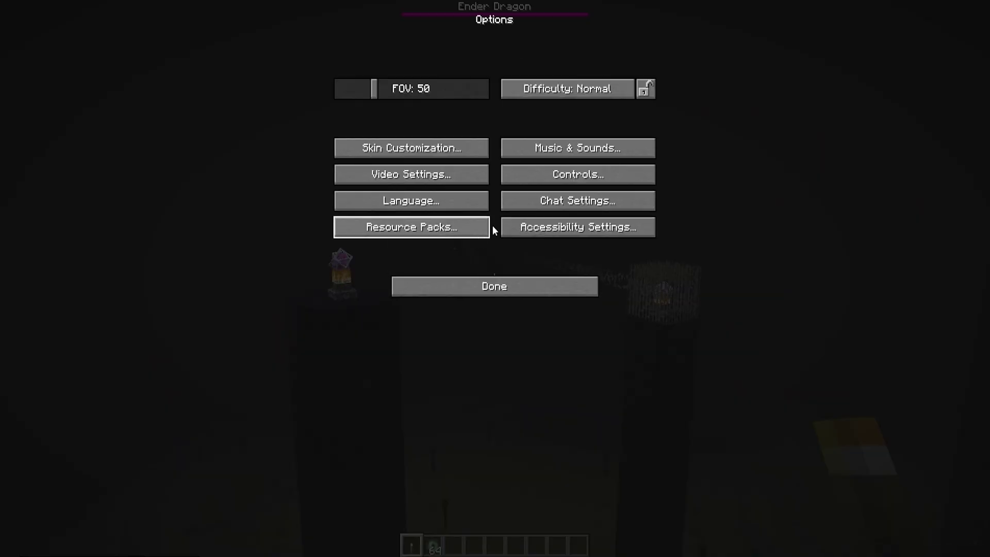
{"action": "left_click", "coordinate": [580, 173]}
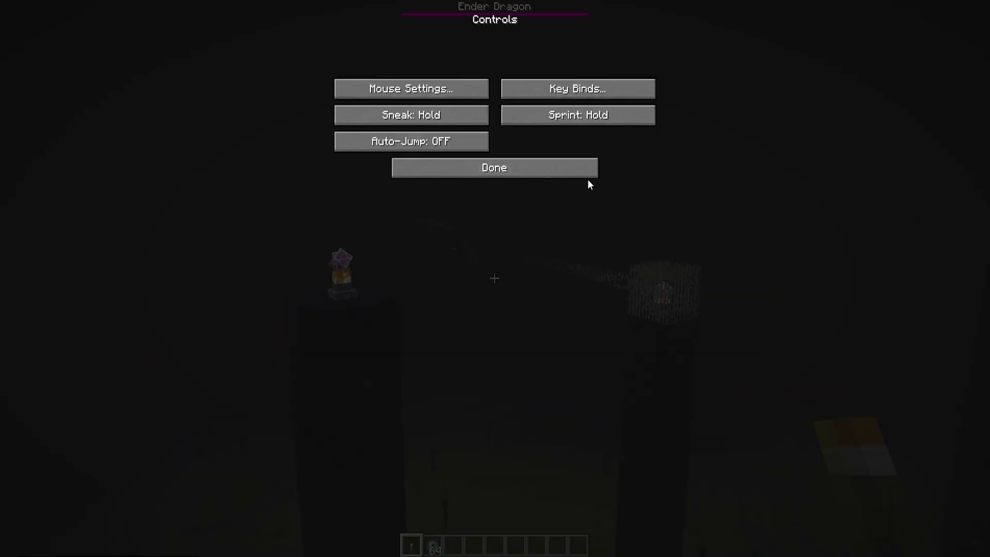
{"action": "left_click", "coordinate": [573, 89]}
{"action": "scroll", "coordinate": [500, 240], "scroll_direction": "down", "scroll_amount": 12}
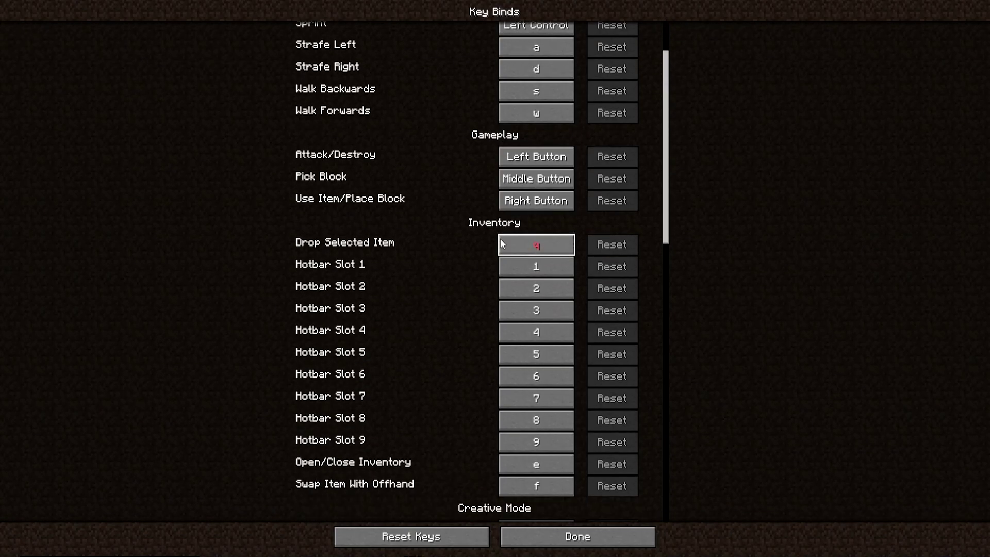
{"action": "scroll", "coordinate": [503, 255], "scroll_direction": "down", "scroll_amount": 6}
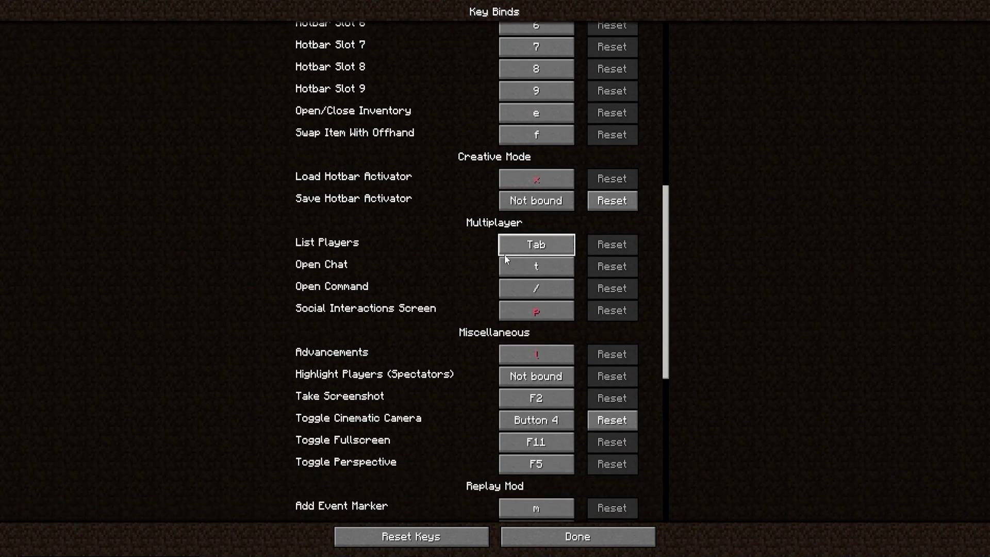
{"action": "left_click", "coordinate": [553, 410]}
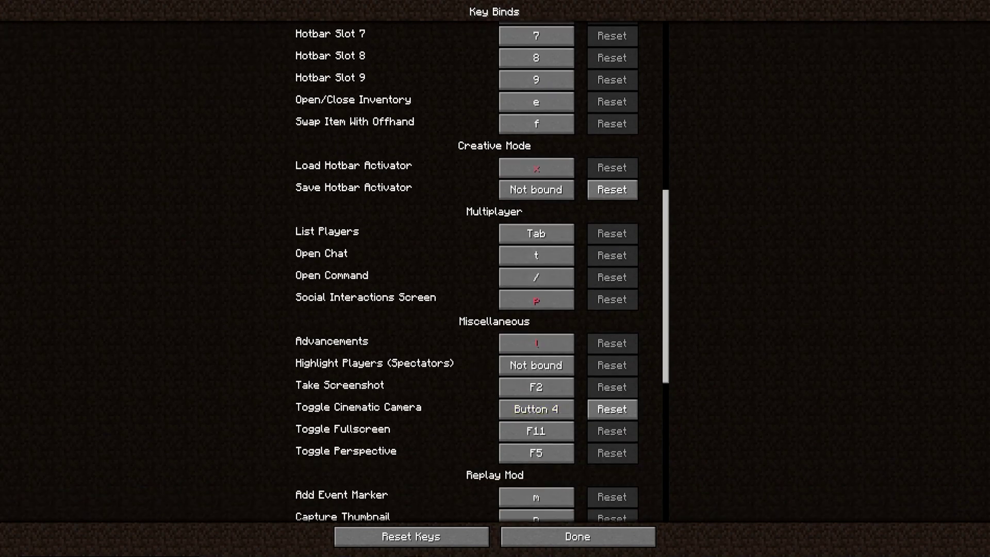
{"action": "left_click", "coordinate": [578, 536]}
{"action": "key", "text": "Escape"}
{"action": "key", "text": "Escape"}
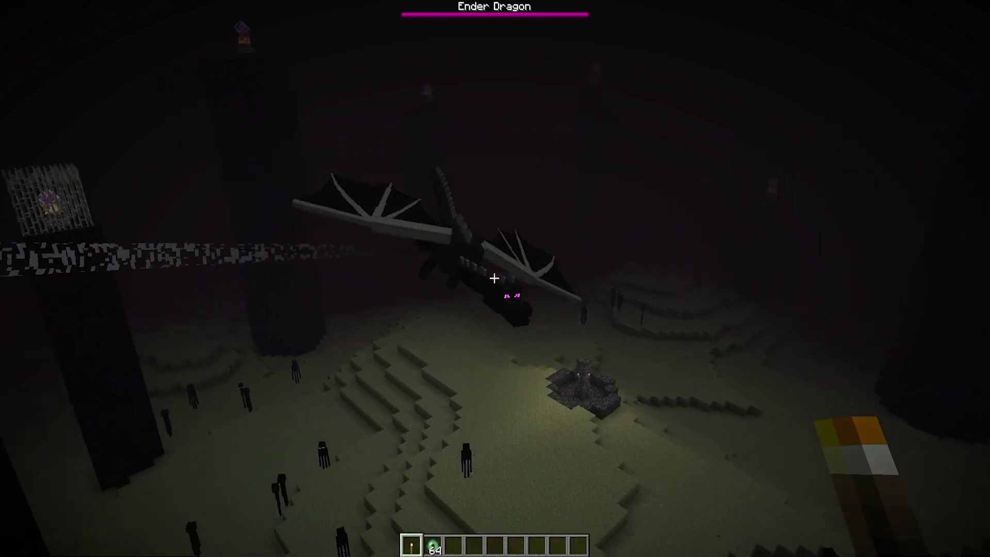
Step: Check the inventory, switch to the second hotbar slot and hide the HUD
{"action": "key", "text": "e"}
{"action": "key", "text": "e"}
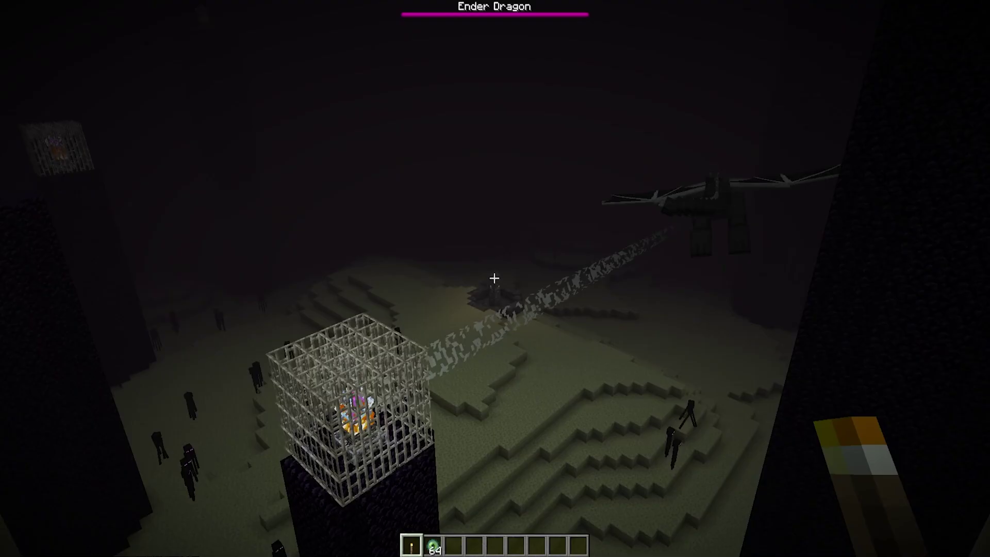
{"action": "key", "text": "2"}
{"action": "key", "text": "F1"}
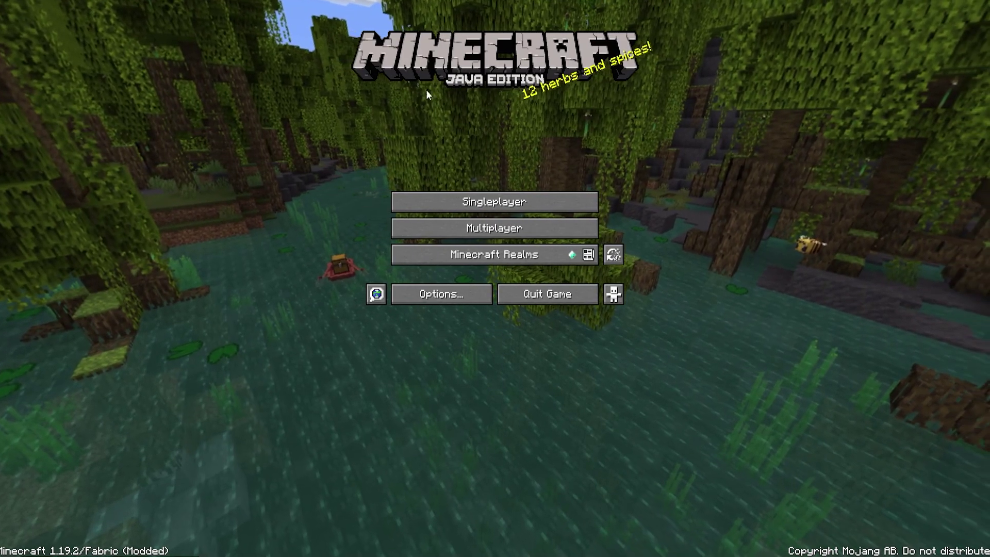
Step: Open a recording from the Replay Viewer, pause its playback and fly the free camera over the jungle
{"action": "left_click", "coordinate": [619, 255]}
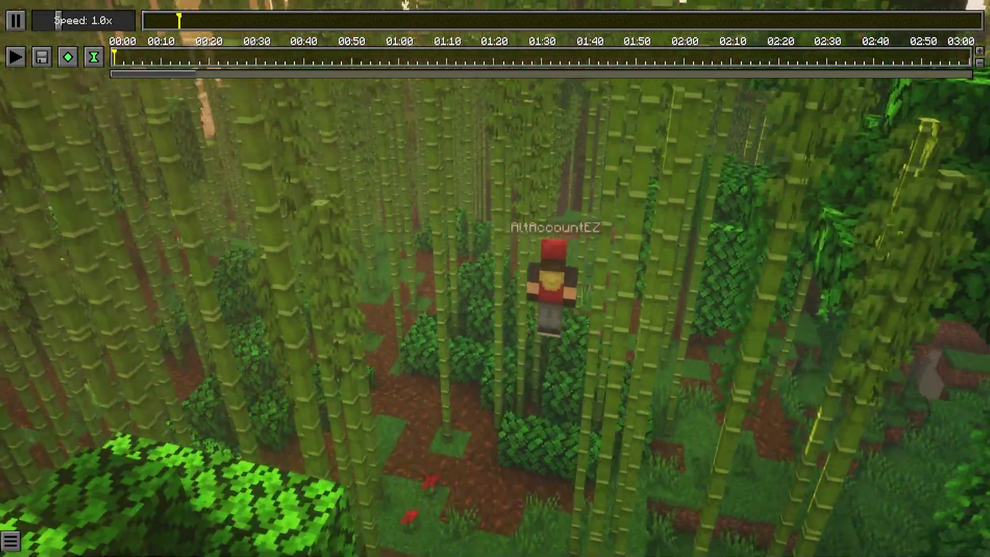
{"action": "key", "text": "p"}
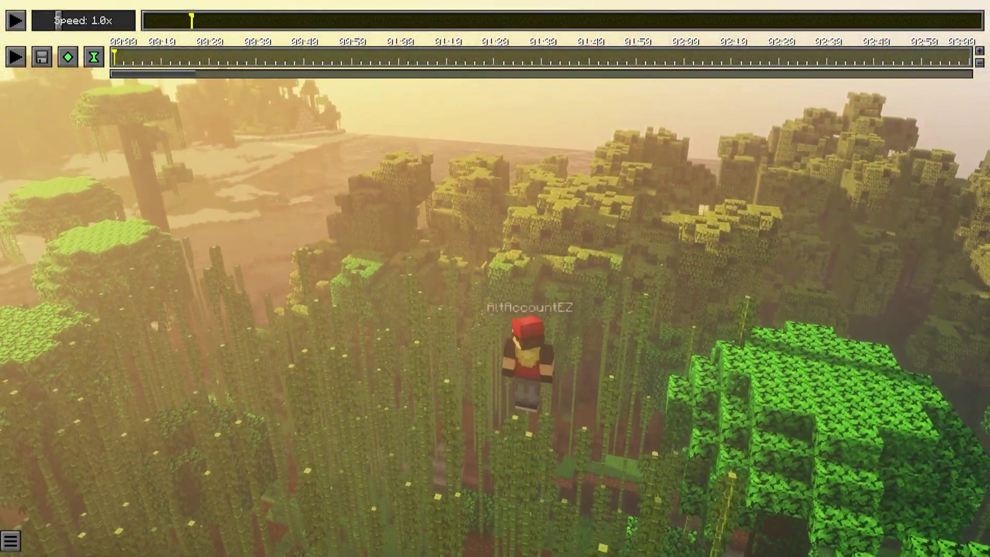
{"action": "key", "text": "a"}
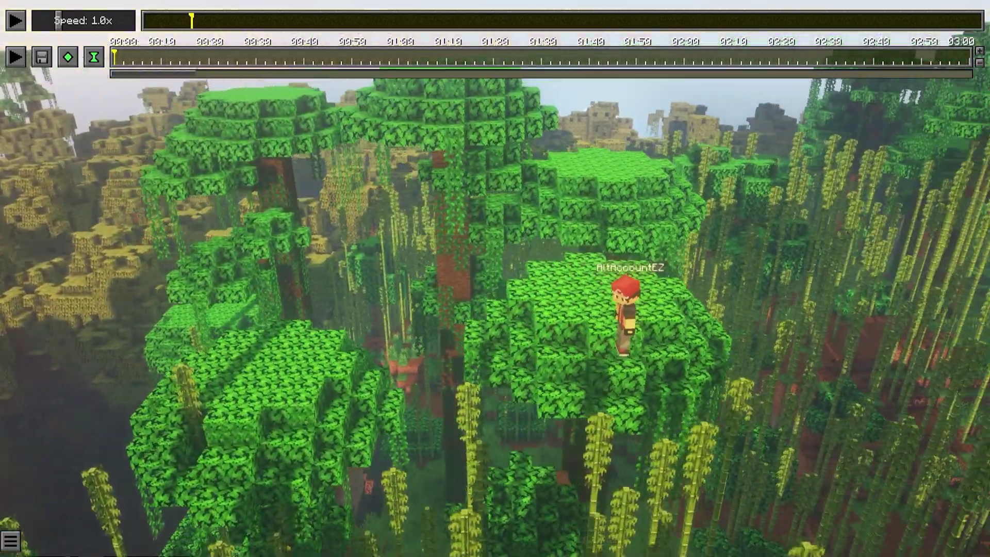
{"action": "key", "text": "d"}
Step: Set the replay speed to 1.25x and jump the replay to 00:43
{"action": "key", "text": "t"}
{"action": "key", "text": "d"}
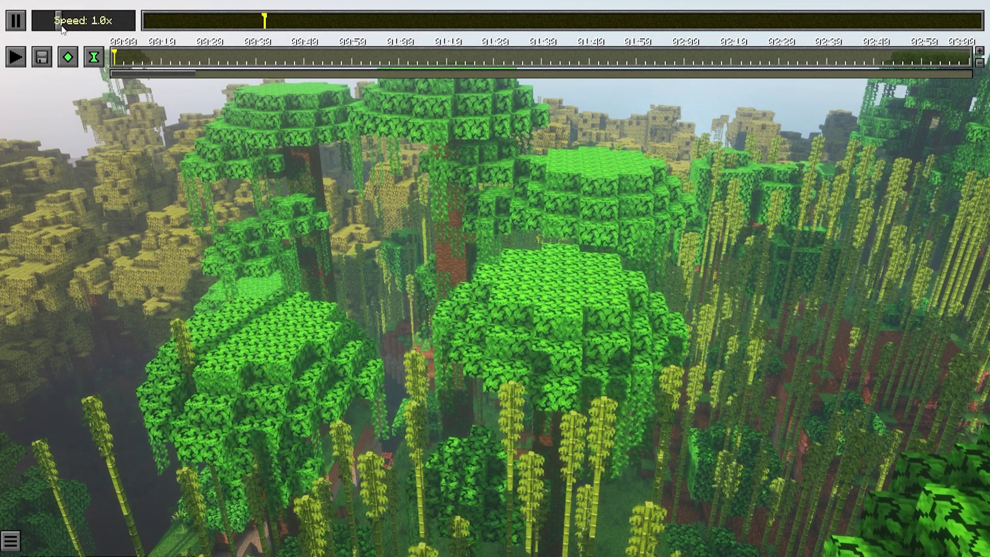
{"action": "left_click", "coordinate": [410, 19]}
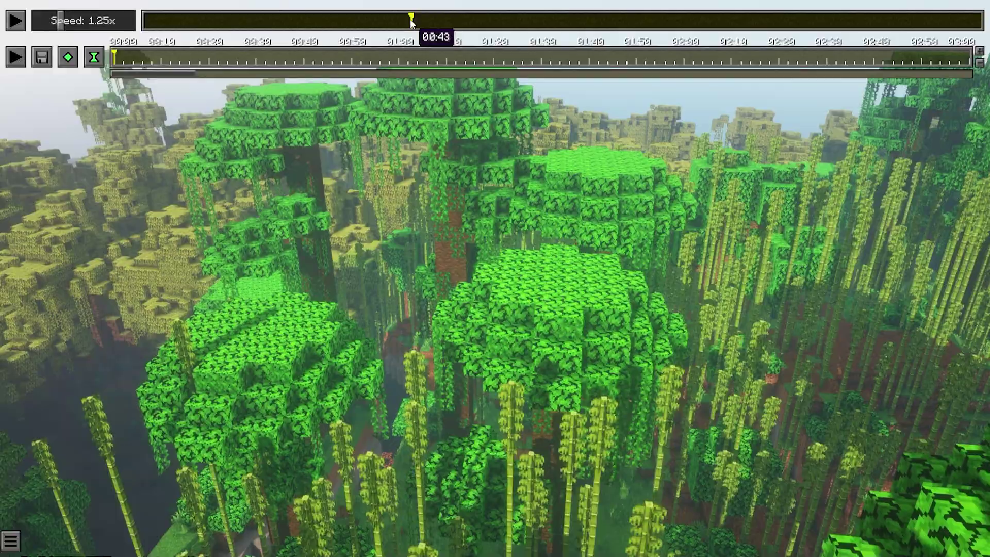
Step: Raise the camera over the trees, scrub the keyframe timeline forward and bring its cursor back to the start
{"action": "key", "text": "space"}
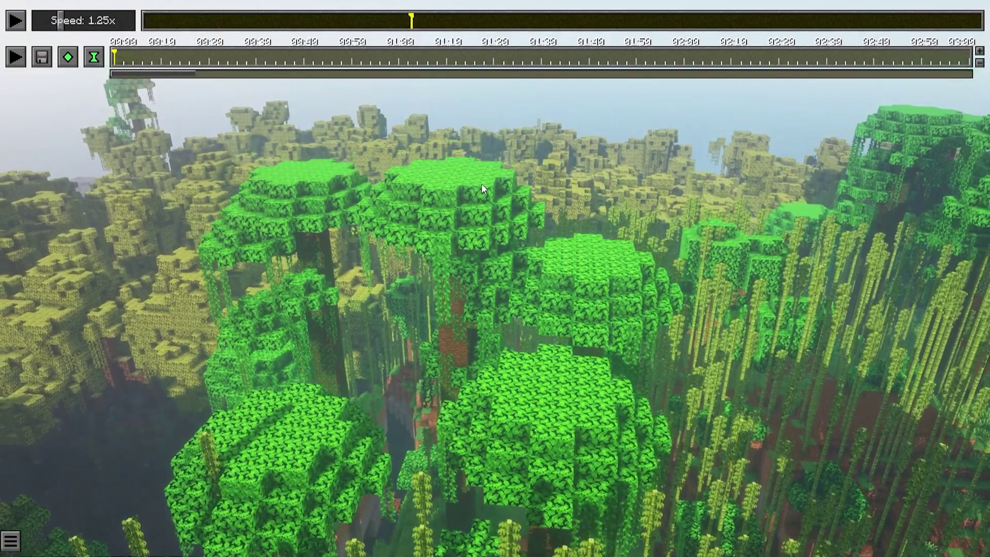
{"action": "key", "text": "d"}
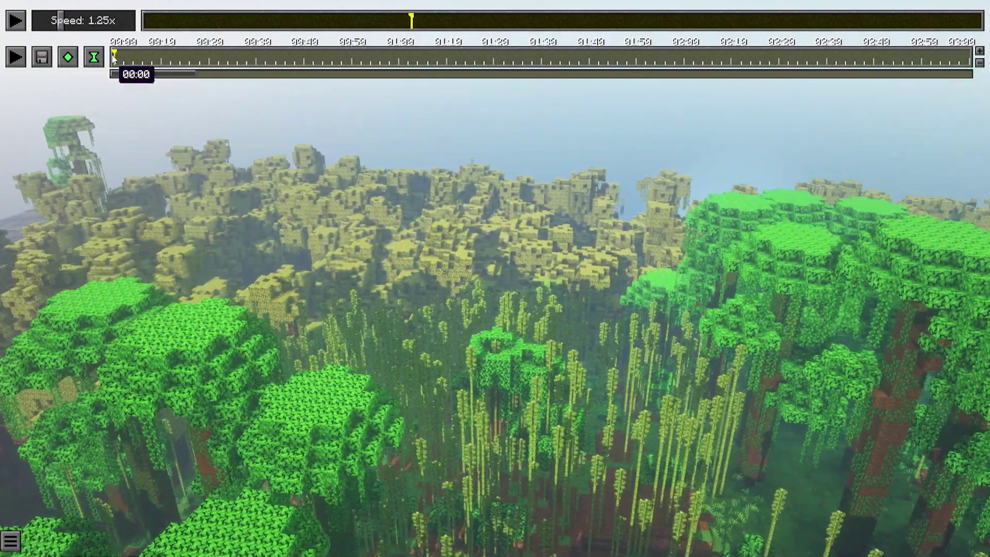
{"action": "left_click", "coordinate": [118, 53]}
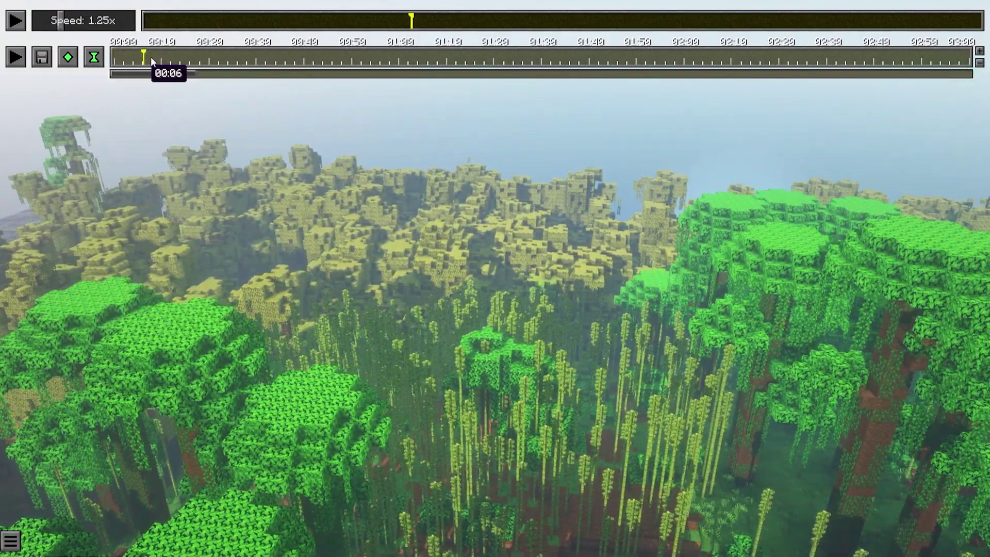
{"action": "left_click_drag", "start_coordinate": [174, 60], "coordinate": [116, 60]}
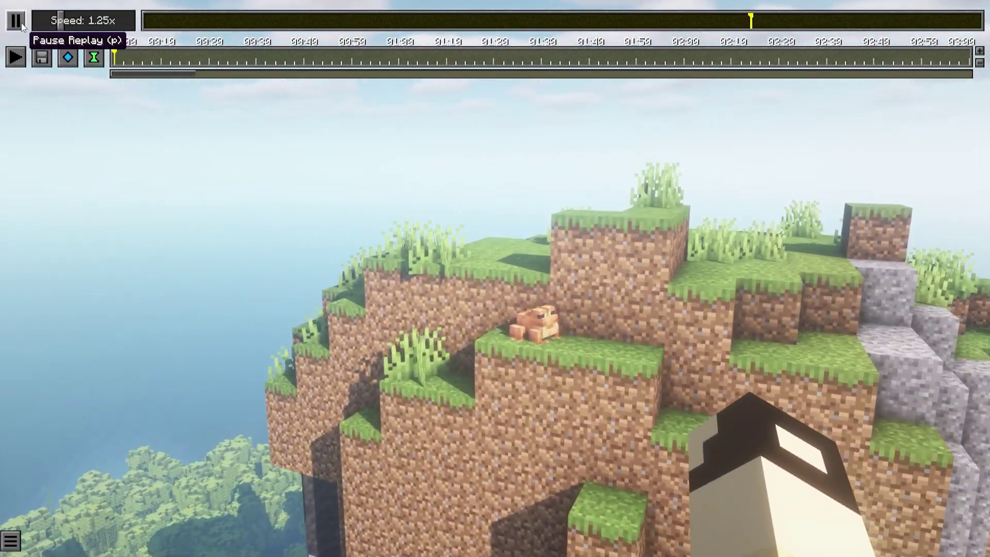
Step: Pause the replay at the grassy cliff, leave the player's view and fly the camera back to frame the cliff
{"action": "left_click", "coordinate": [16, 20]}
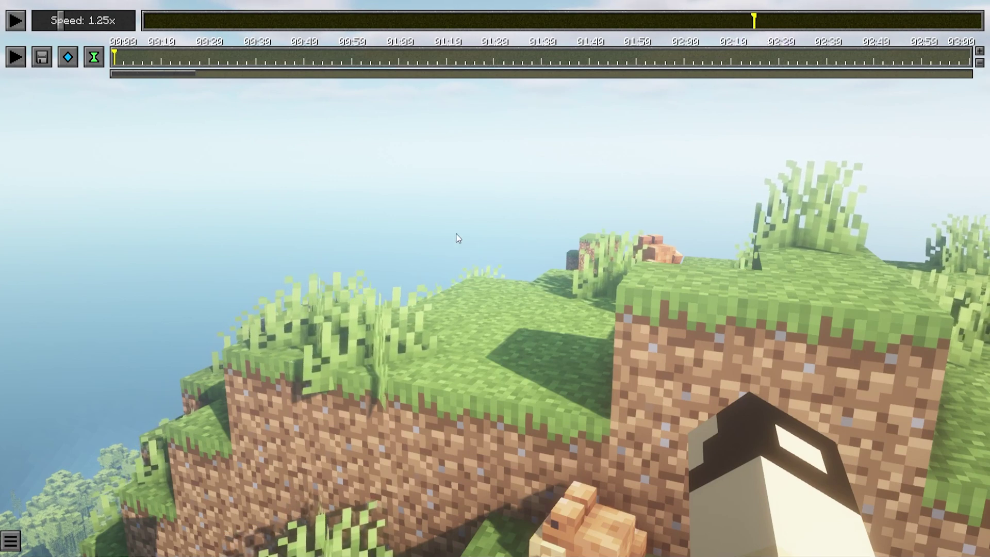
{"action": "key", "text": "shift"}
{"action": "key", "text": "s"}
{"action": "key", "text": "d"}
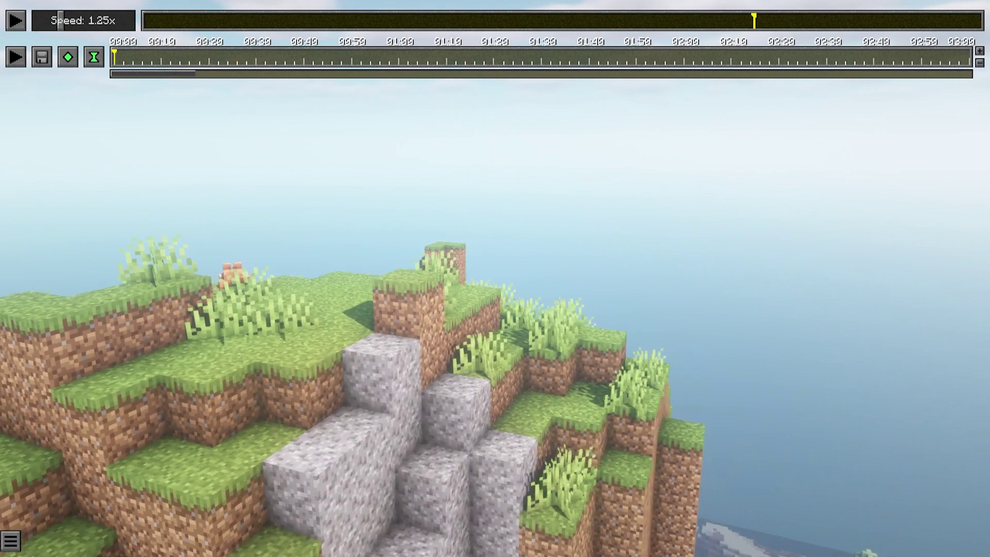
{"action": "key", "text": "d"}
{"action": "key", "text": "s"}
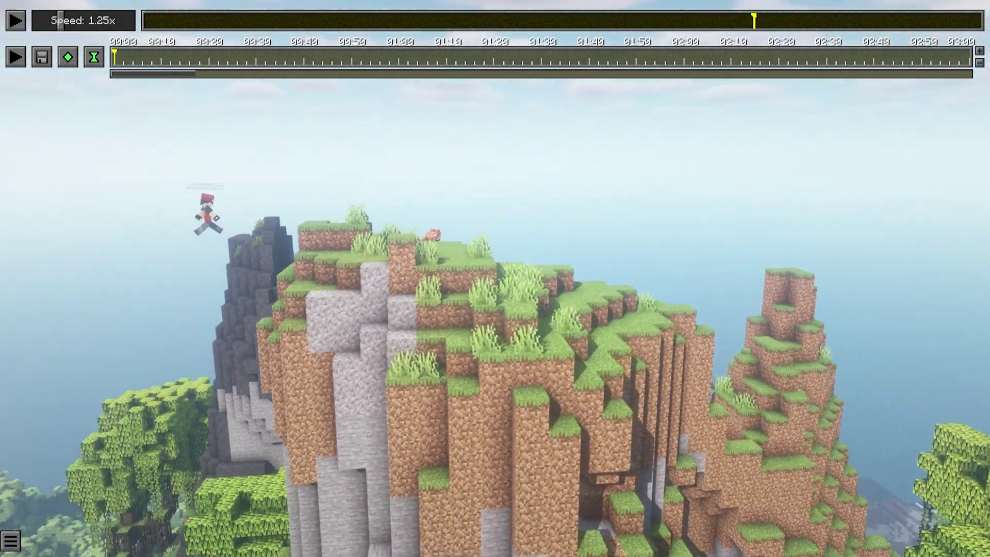
Step: Hide the recorded player through the Player Overview and return to the replay
{"action": "key", "text": "b"}
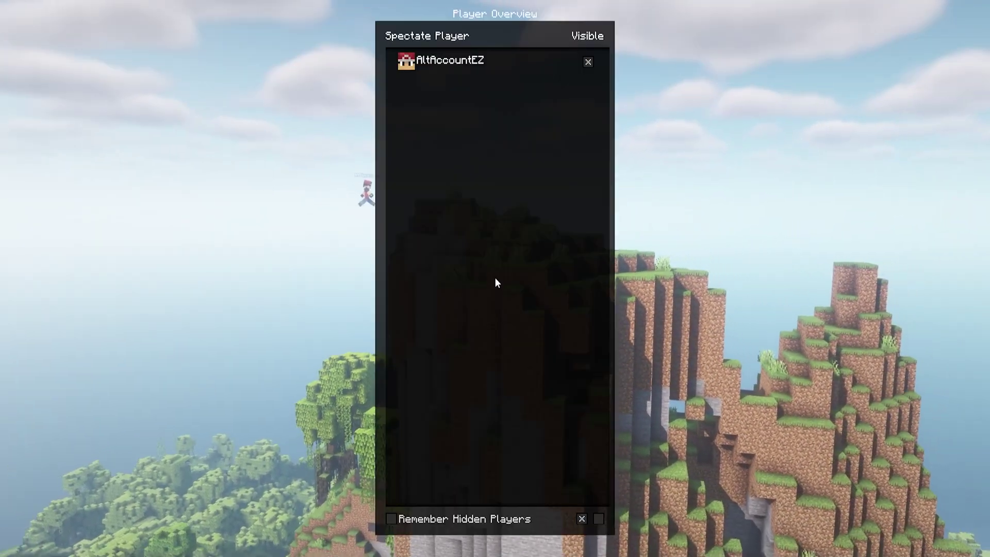
{"action": "left_click", "coordinate": [589, 62]}
{"action": "key", "text": "Escape"}
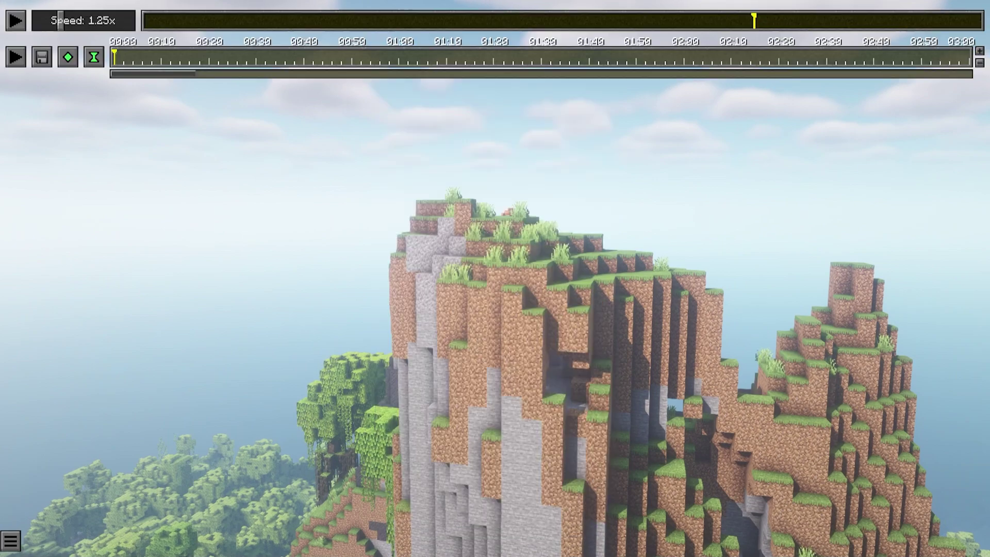
Step: Frame the cliff from below and add a position keyframe and a time keyframe at the timeline's start
{"action": "key", "text": "w"}
{"action": "key", "text": "d"}
{"action": "key", "text": "shift"}
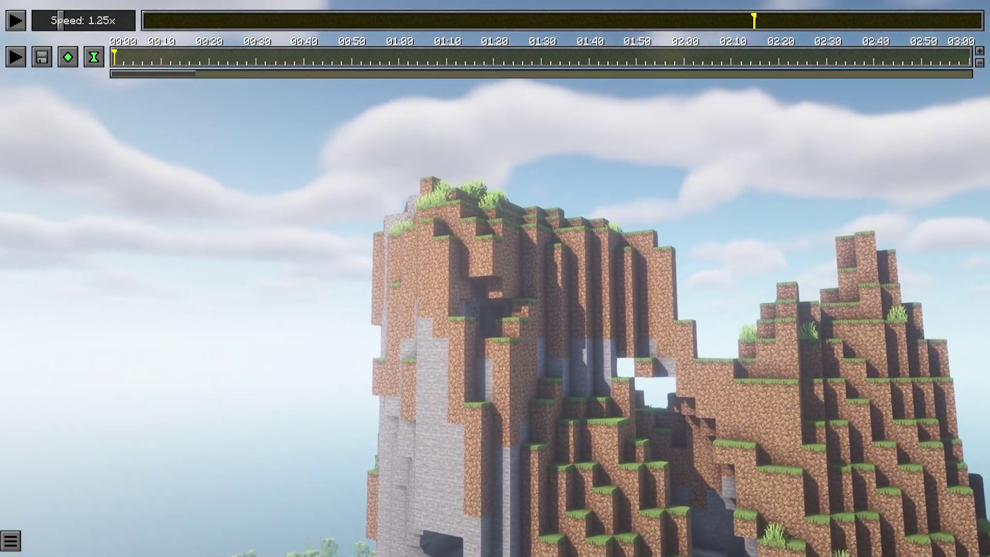
{"action": "key", "text": "t"}
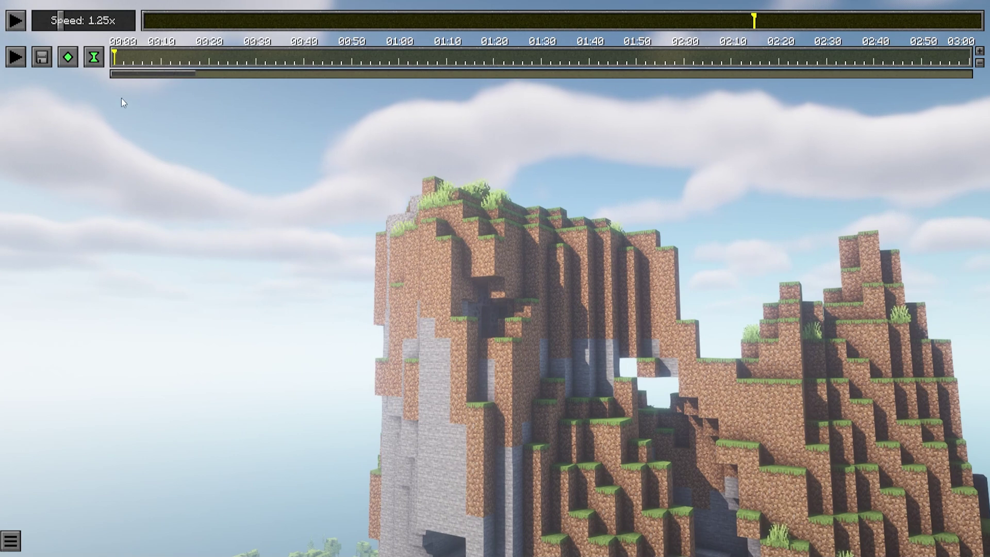
{"action": "left_click", "coordinate": [62, 56]}
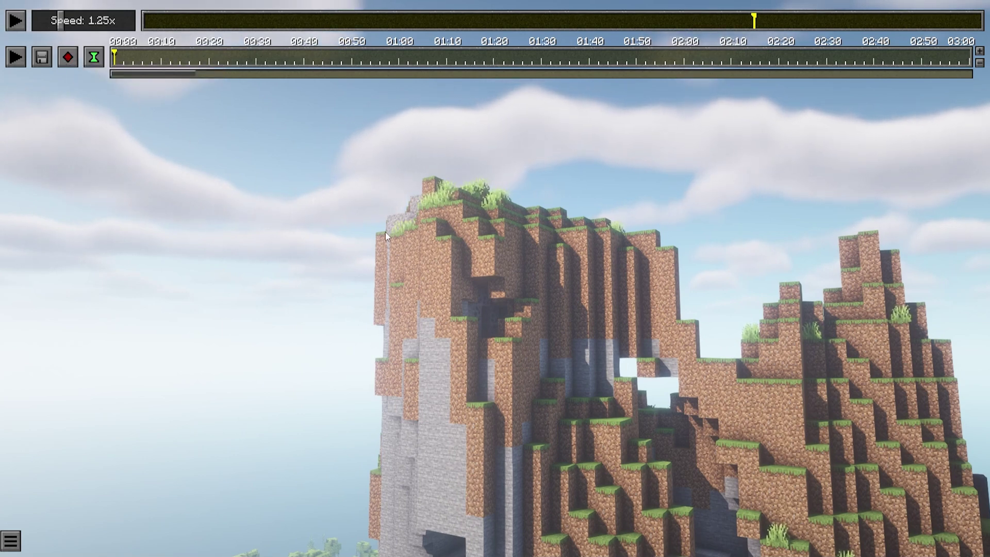
{"action": "left_click", "coordinate": [95, 57]}
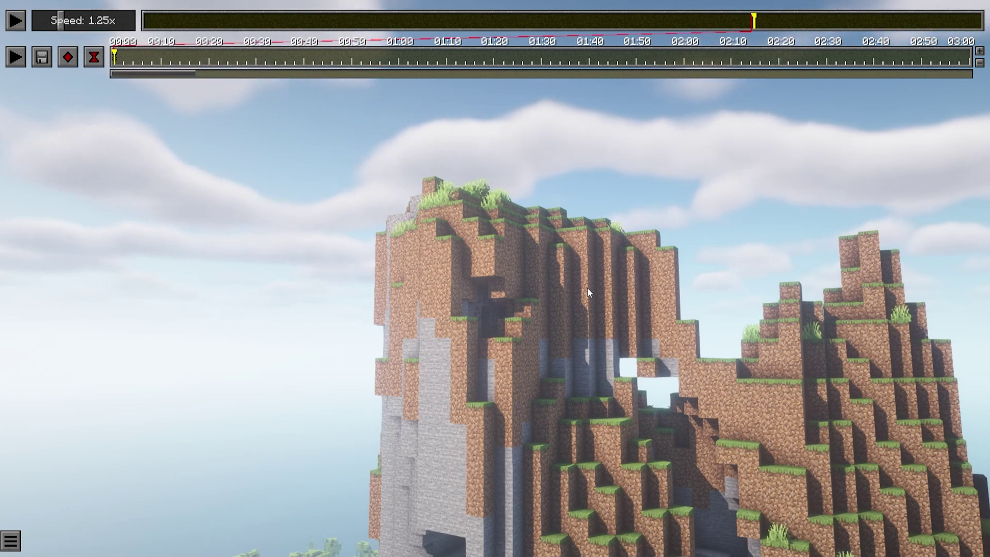
{"action": "key", "text": "Escape"}
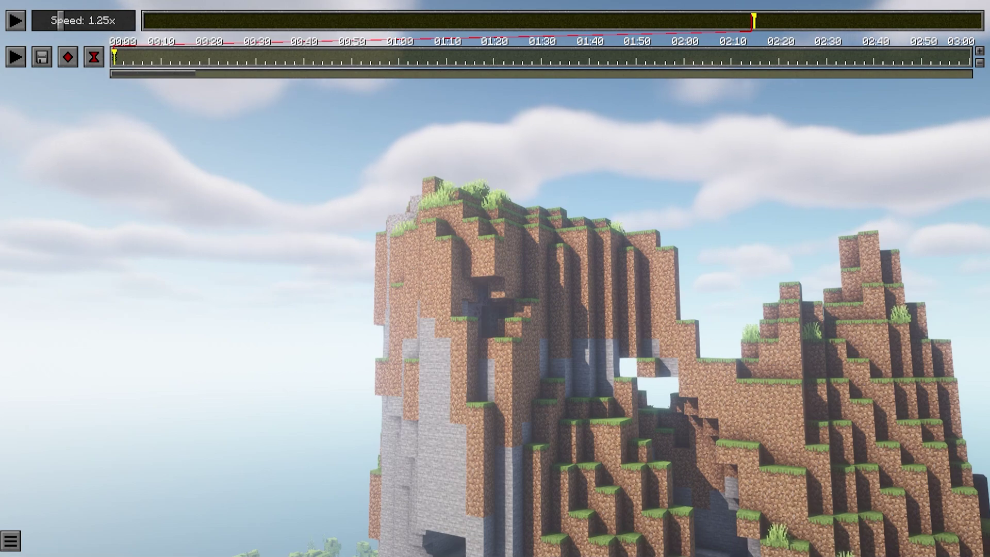
Step: Fly the camera up over the cliff and angle it down to frame the grassy top with the mountains behind
{"action": "key", "text": "w"}
{"action": "key", "text": "space"}
{"action": "key", "text": "w"}
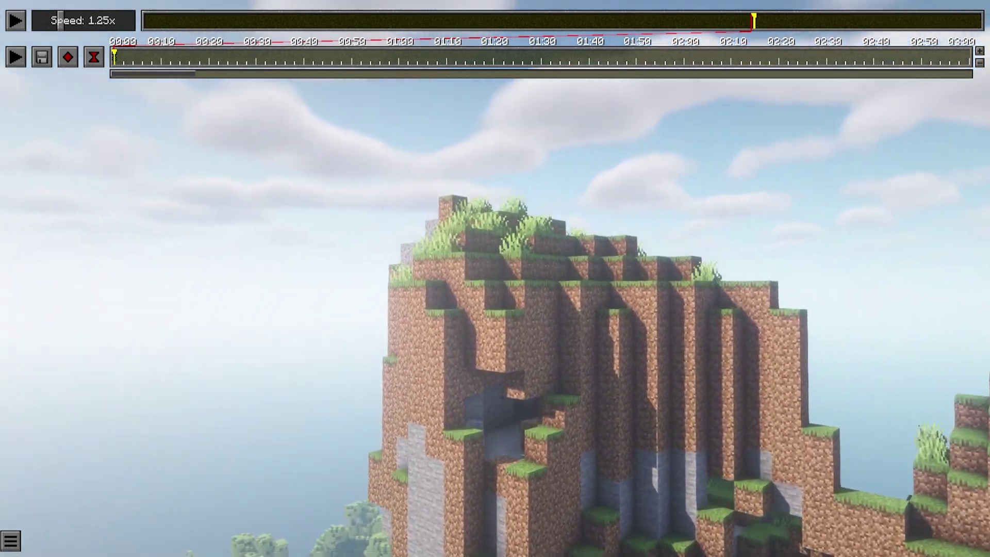
{"action": "key", "text": "w"}
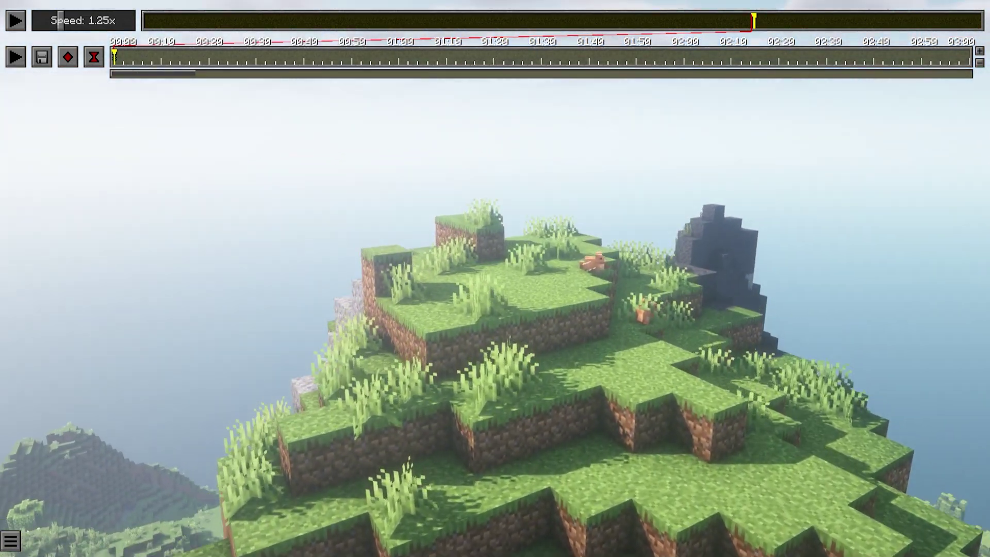
{"action": "key", "text": "d"}
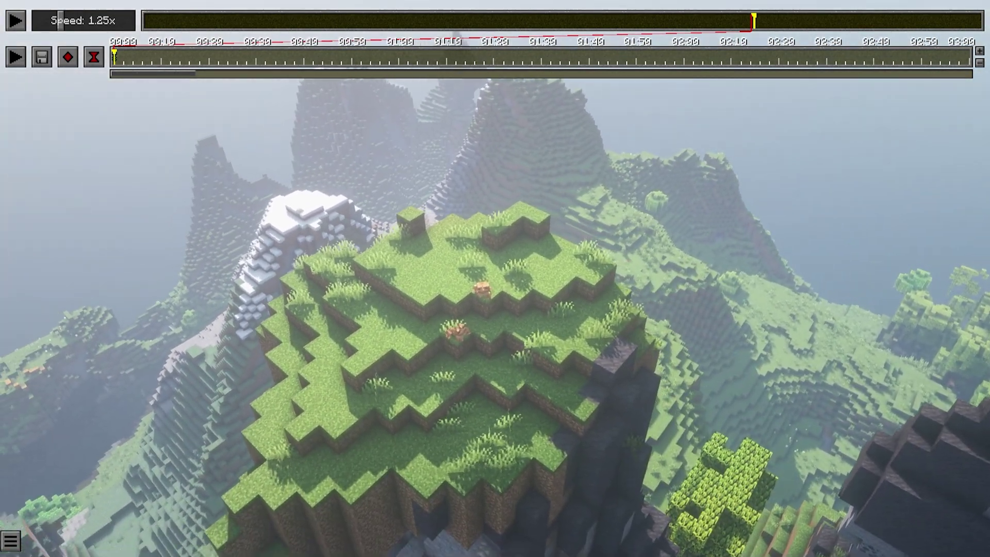
Step: Add a position keyframe and a time keyframe at 00:10 on the keyframe timeline and preview the camera path
{"action": "key", "text": "t"}
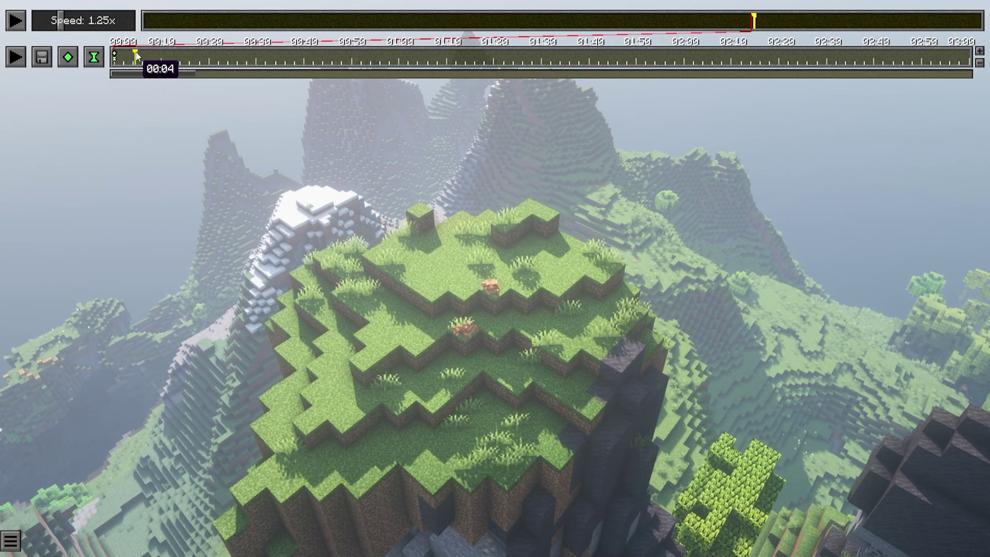
{"action": "left_click_drag", "start_coordinate": [137, 56], "coordinate": [155, 56]}
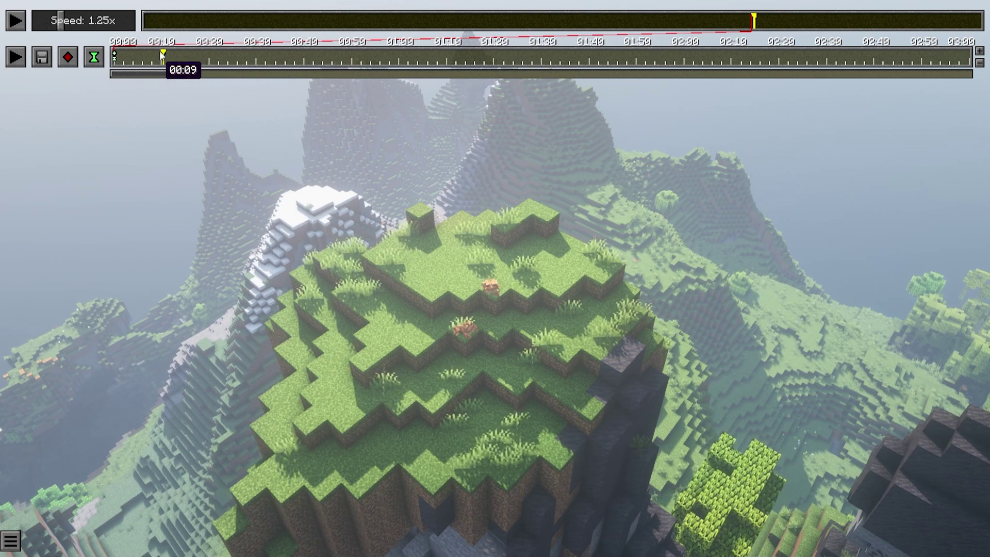
{"action": "left_click", "coordinate": [94, 59]}
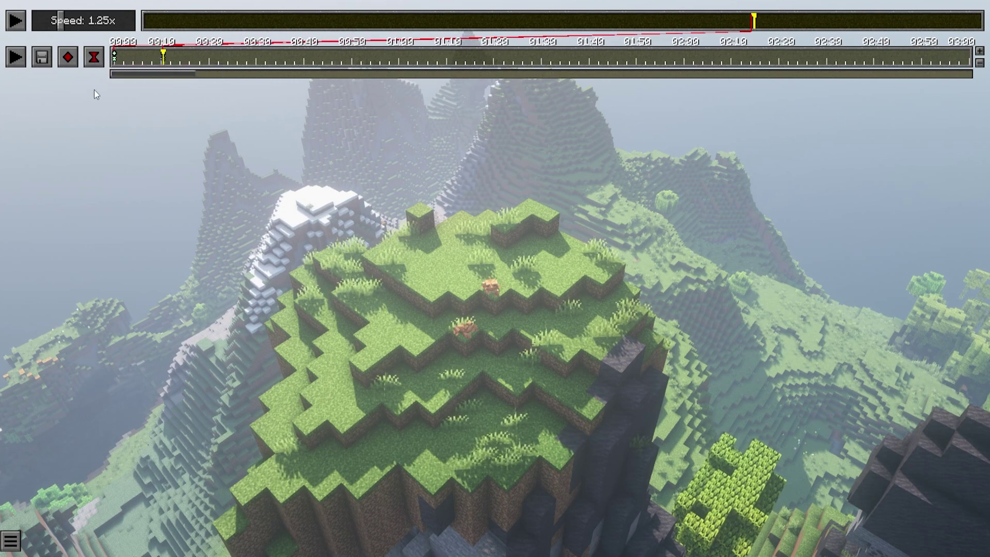
{"action": "left_click", "coordinate": [15, 57]}
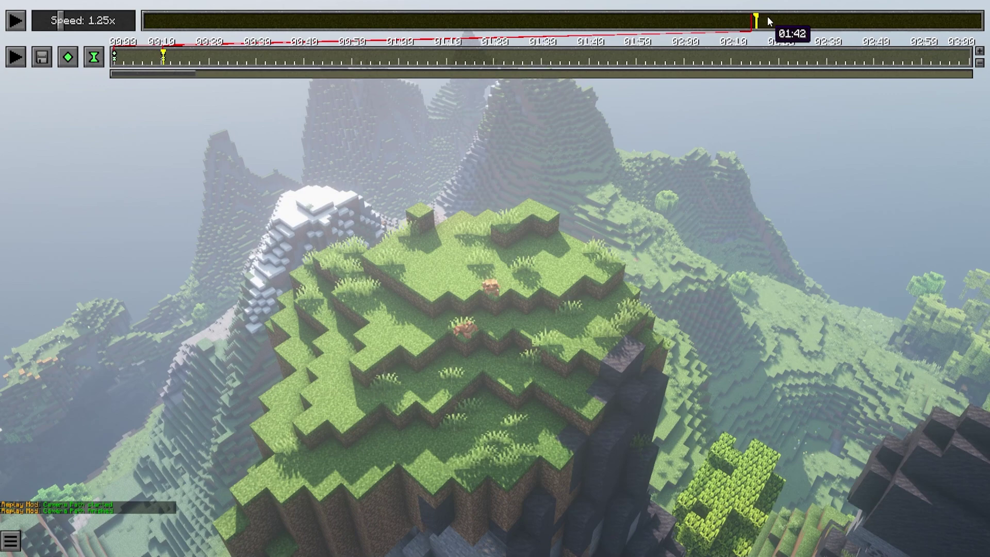
Step: Advance the replay to 01:50 and replace the time keyframe at 00:10 with one for this replay moment
{"action": "left_click", "coordinate": [814, 20]}
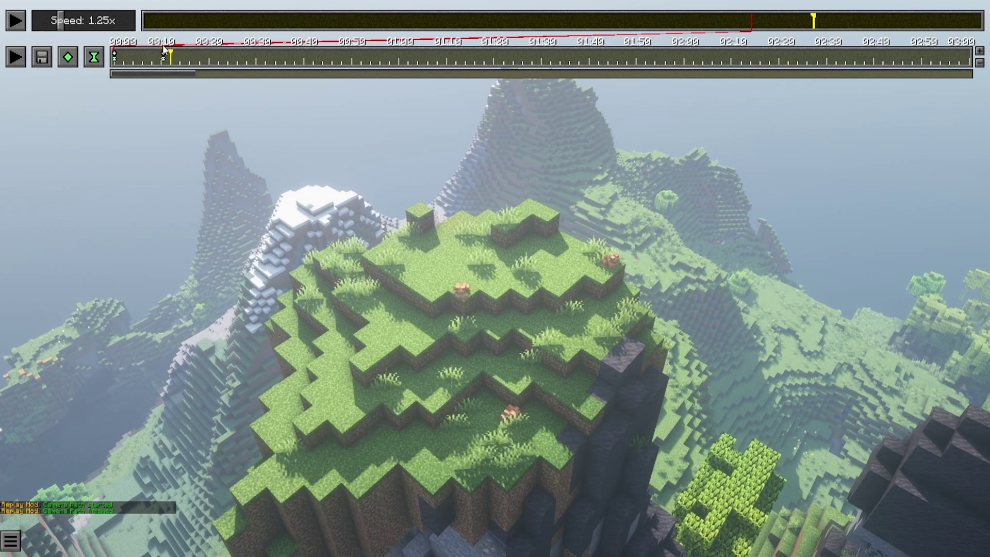
{"action": "left_click", "coordinate": [163, 54]}
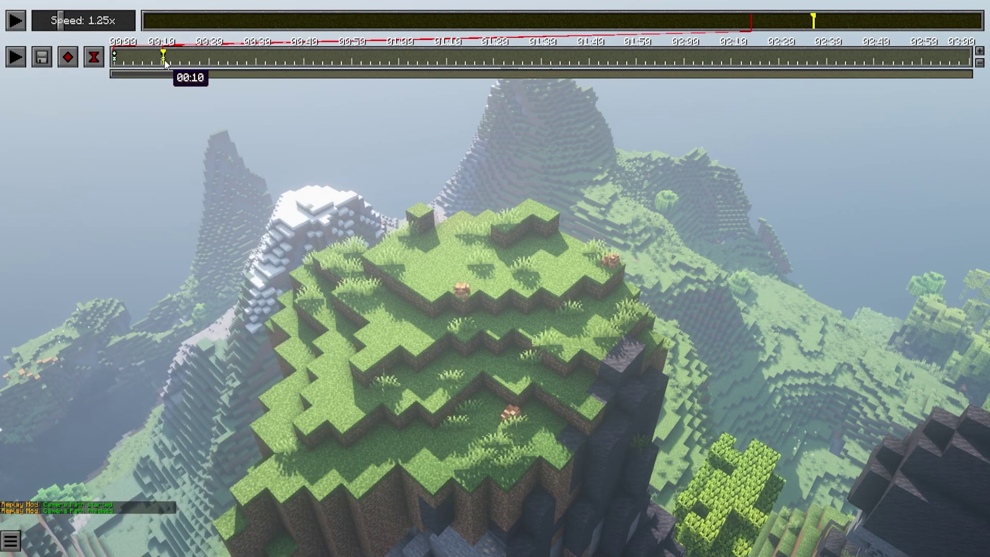
{"action": "left_click", "coordinate": [93, 57]}
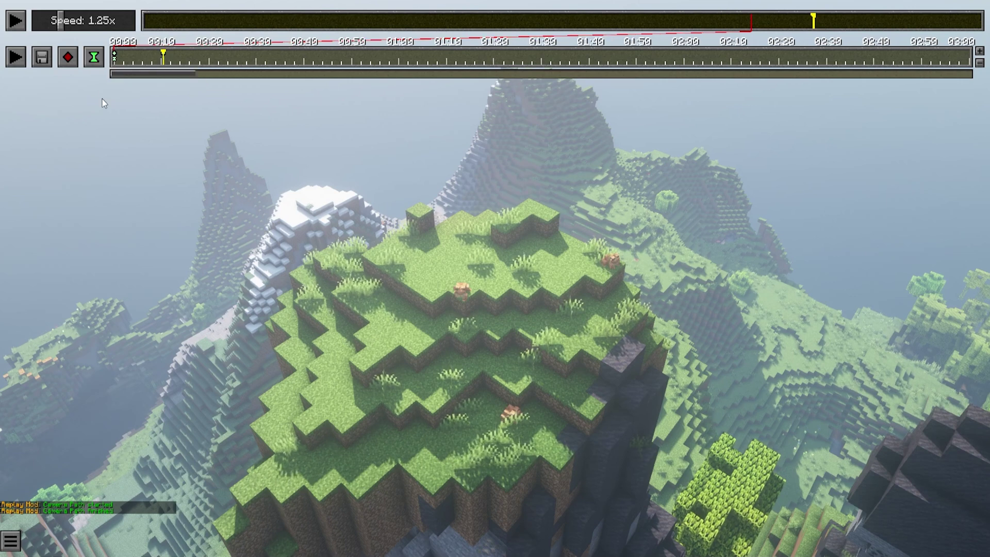
{"action": "left_click", "coordinate": [94, 58]}
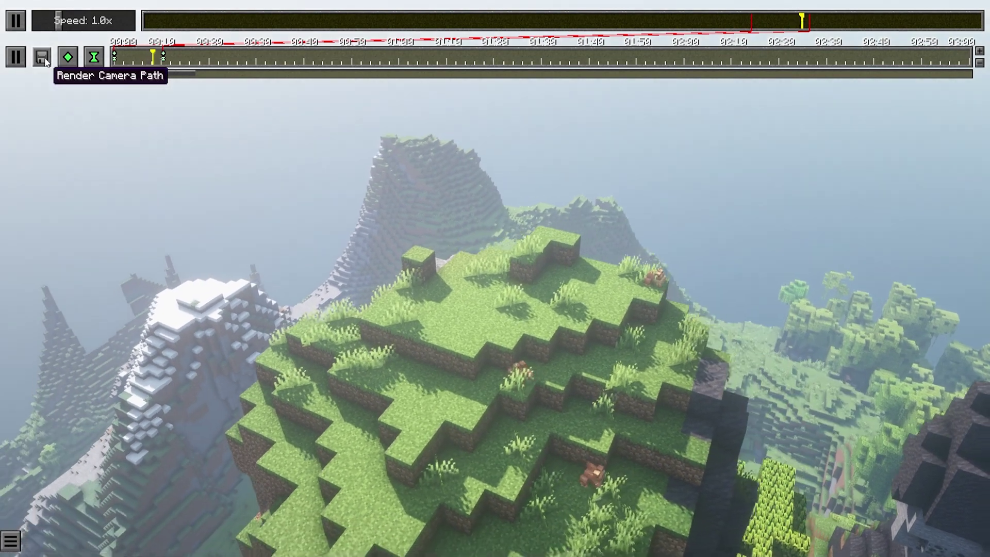
Step: Render the camera path with Default Rendering as a 1920 × 1080 custom-bitrate MP4 at 20 mbps and 60 fps
{"action": "left_click", "coordinate": [43, 57]}
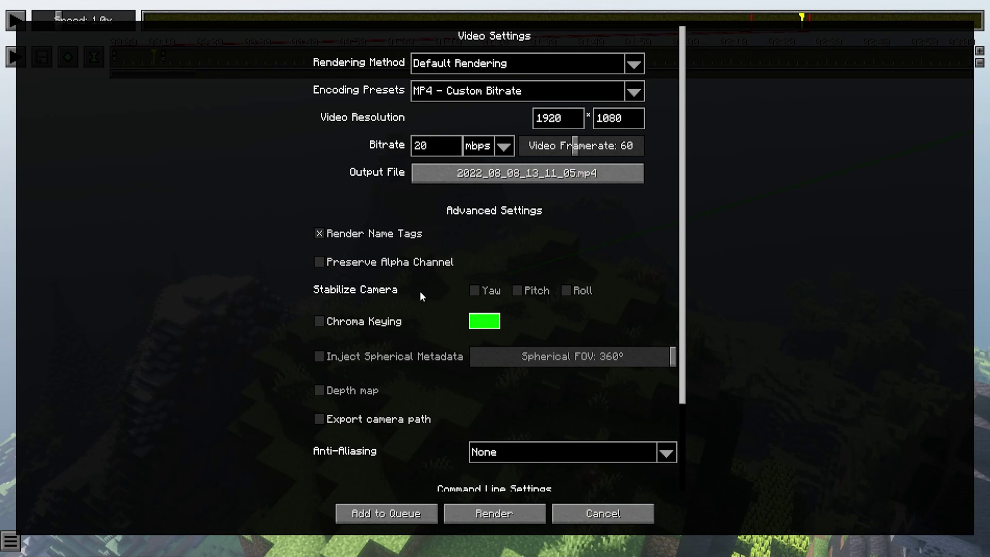
{"action": "left_click", "coordinate": [494, 513]}
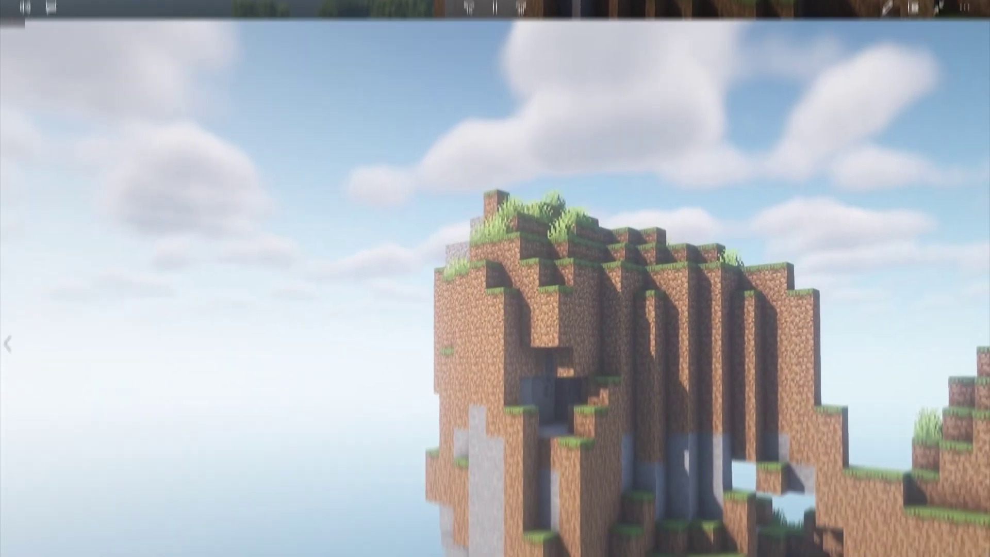